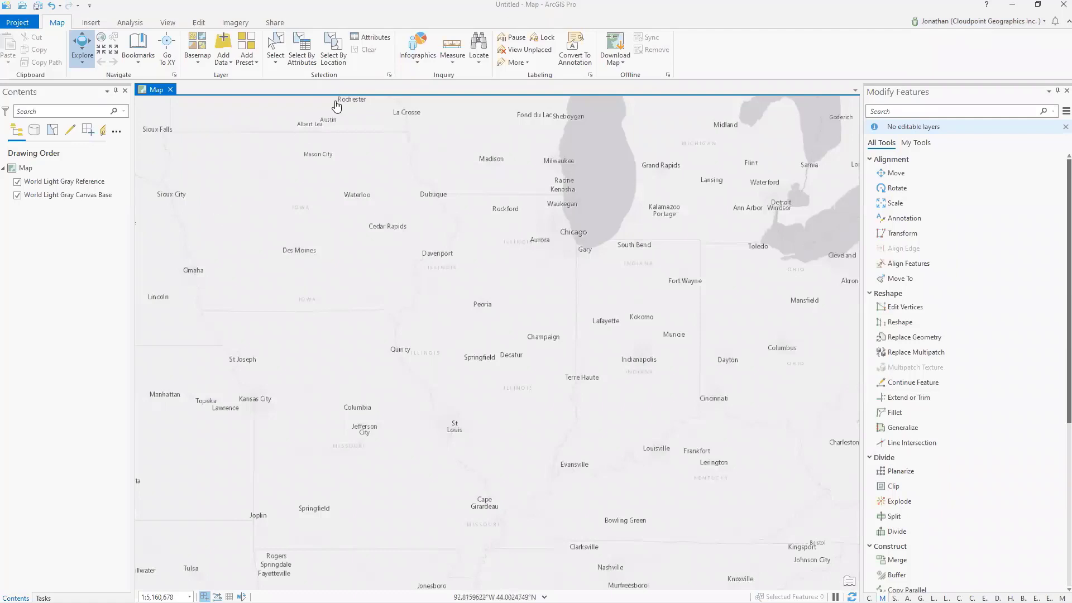
From Catalog View, open the Maps folder and create a new map, Map1.
{"action": "left_click", "coordinate": [170, 23]}
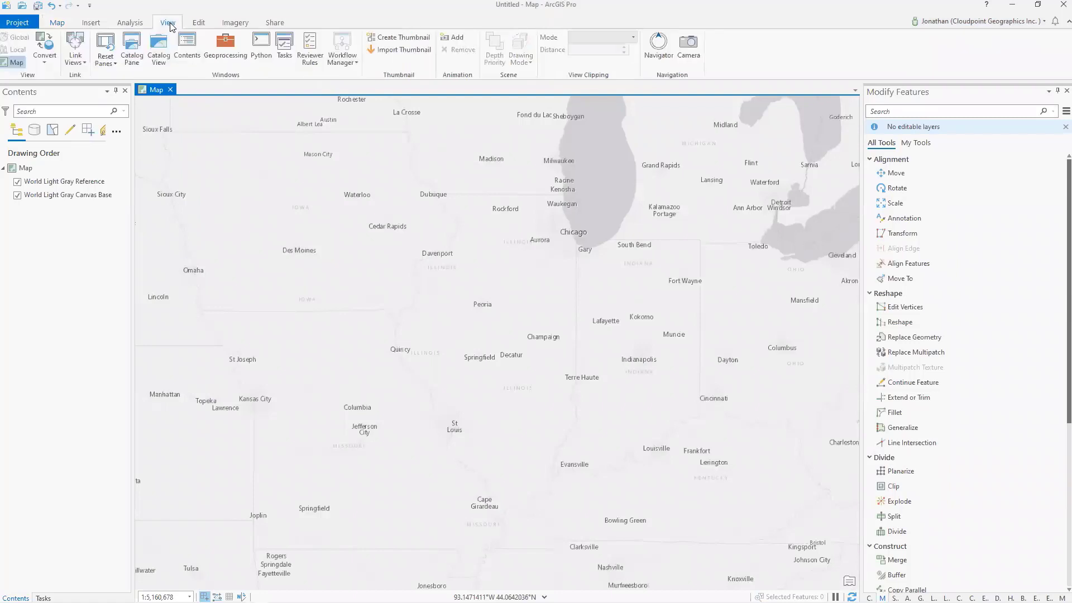
{"action": "left_click", "coordinate": [157, 50]}
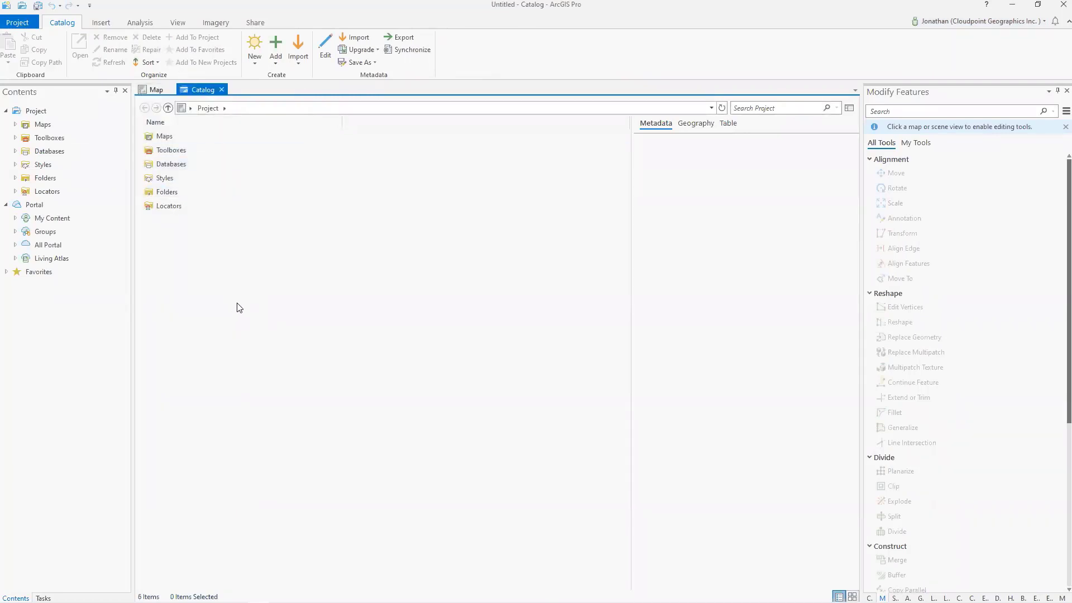
{"action": "double_click", "coordinate": [163, 135]}
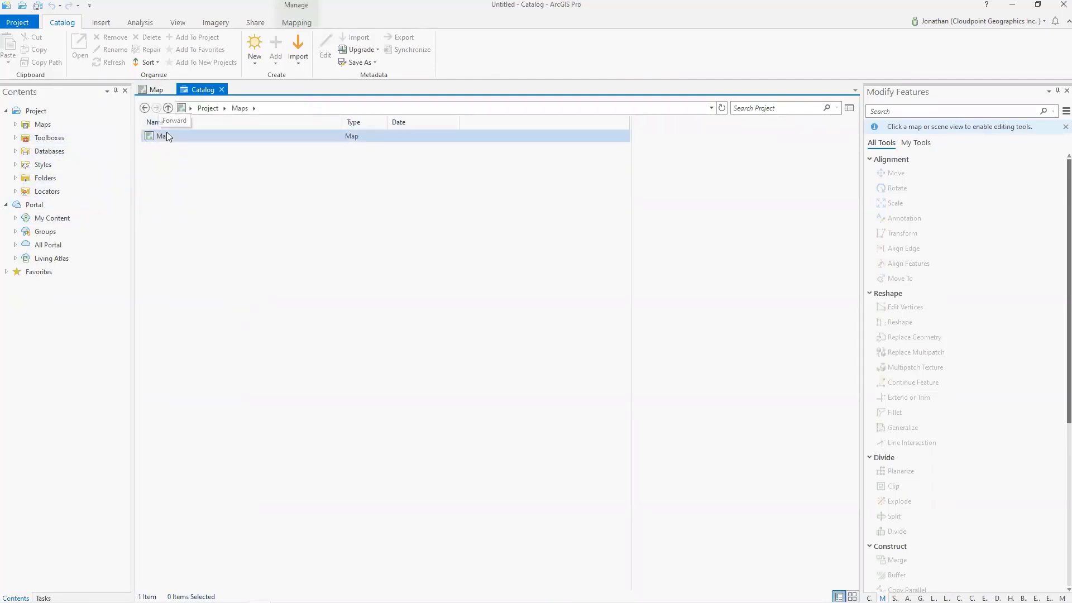
{"action": "right_click", "coordinate": [169, 157]}
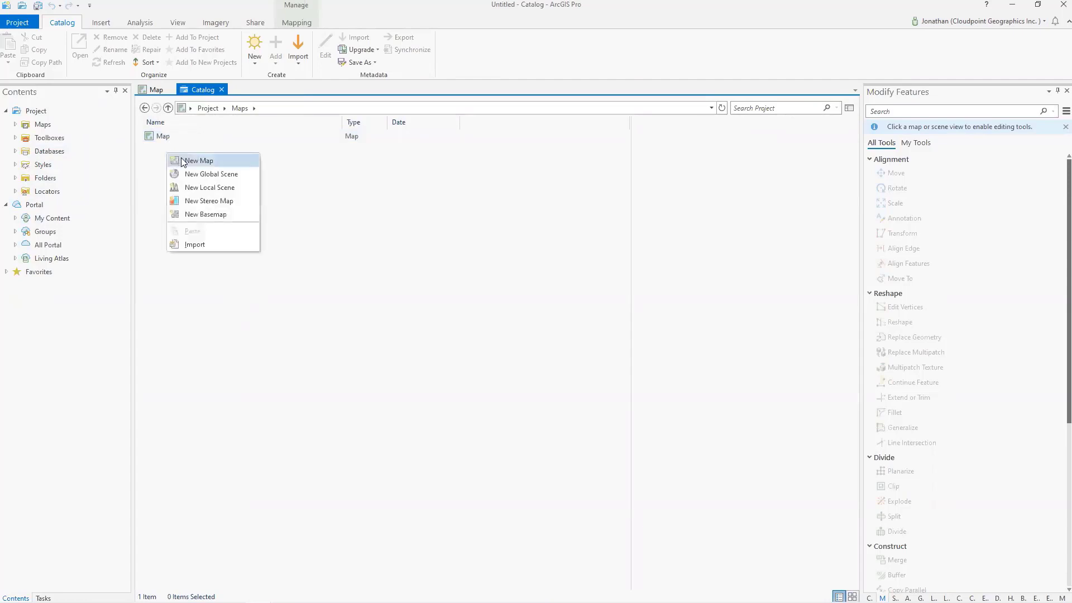
{"action": "left_click", "coordinate": [183, 158]}
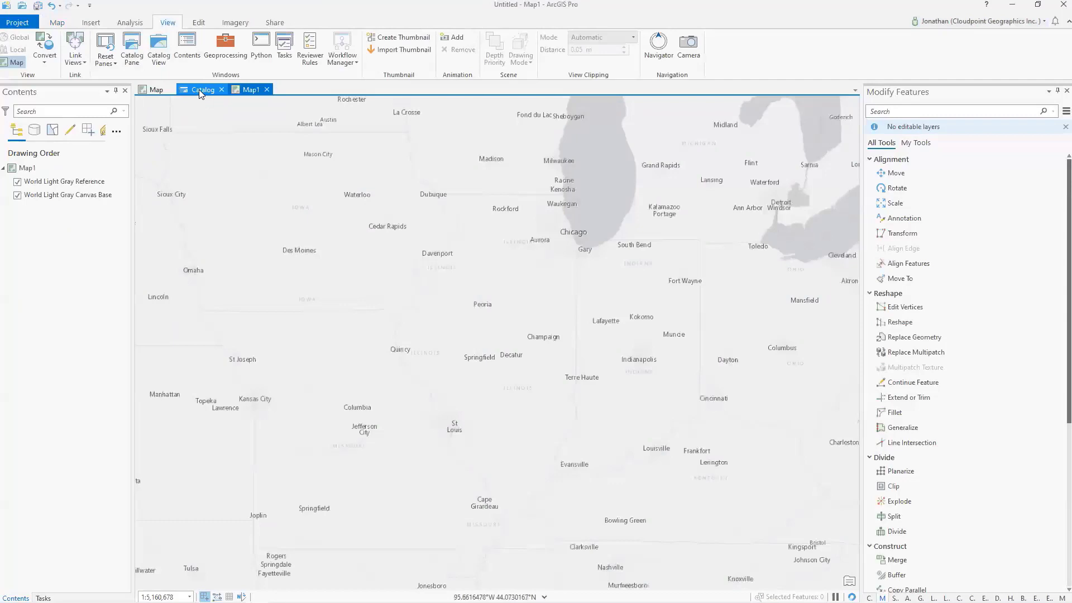
Return to the Catalog view and expand Databases to reveal Default.gdb.
{"action": "left_click", "coordinate": [199, 89]}
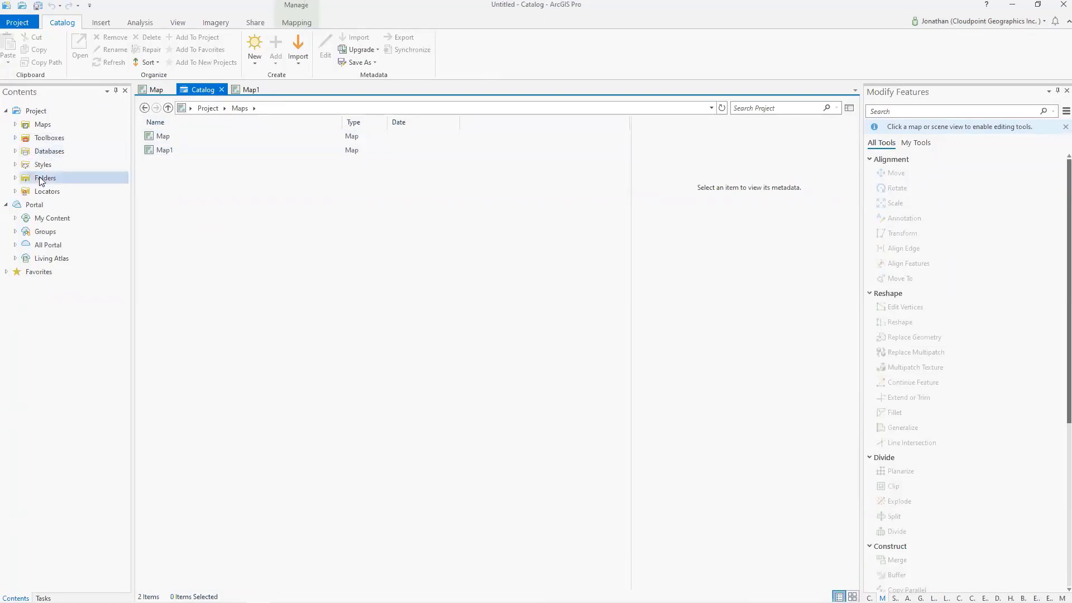
{"action": "left_click", "coordinate": [16, 152]}
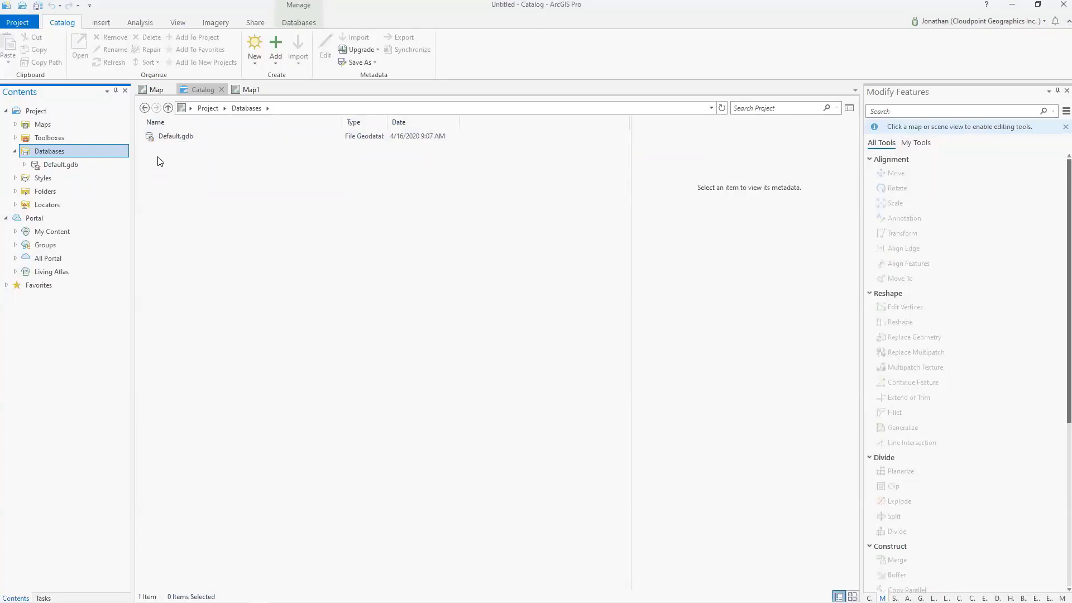
Start adding an existing database from the project folders, then cancel it.
{"action": "right_click", "coordinate": [62, 156]}
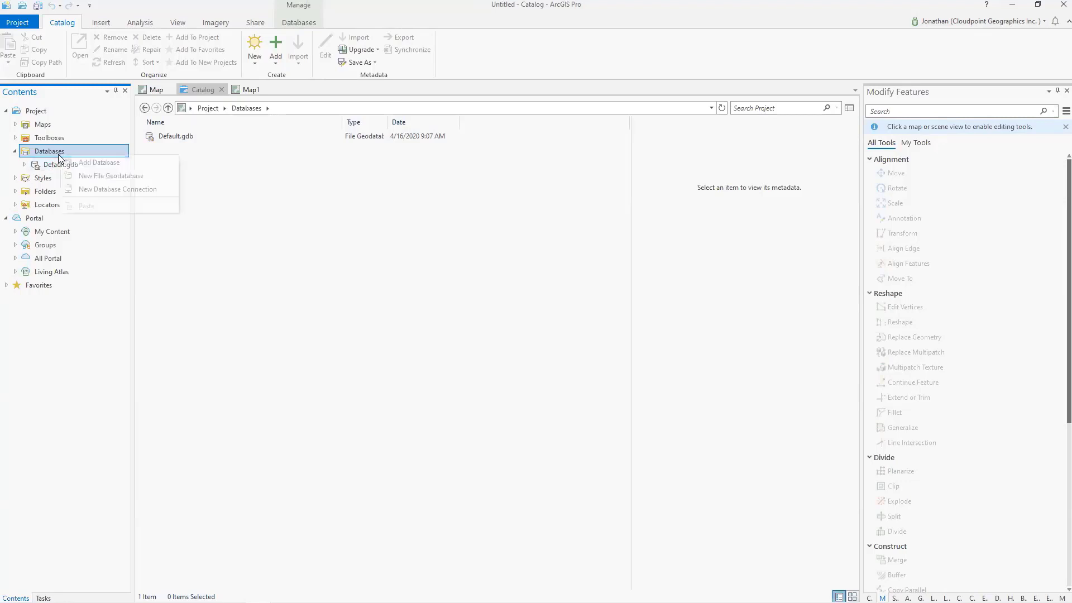
{"action": "left_click", "coordinate": [95, 163]}
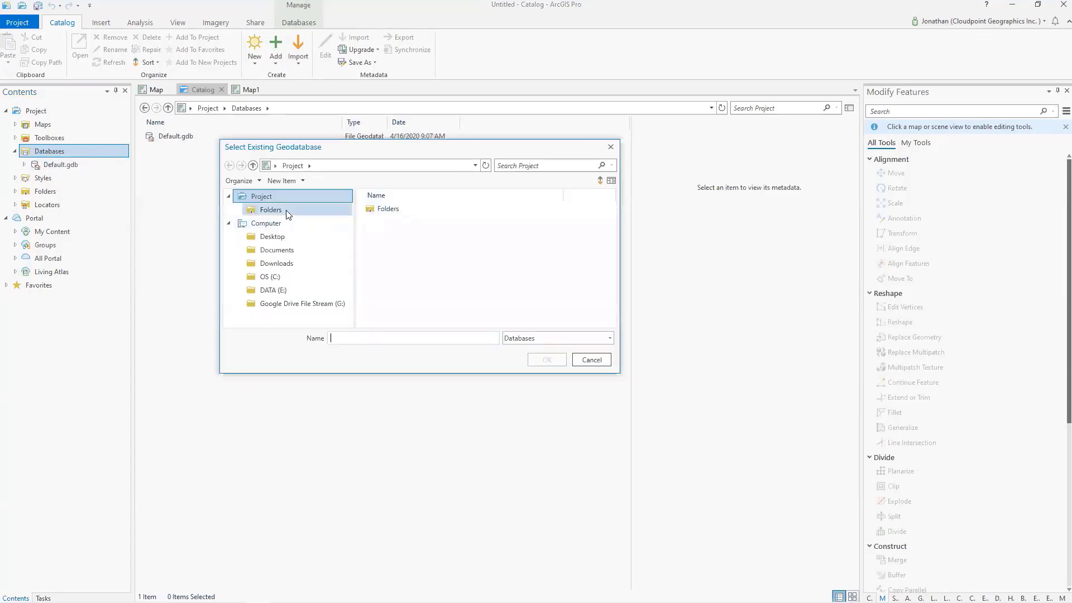
{"action": "left_click", "coordinate": [279, 211]}
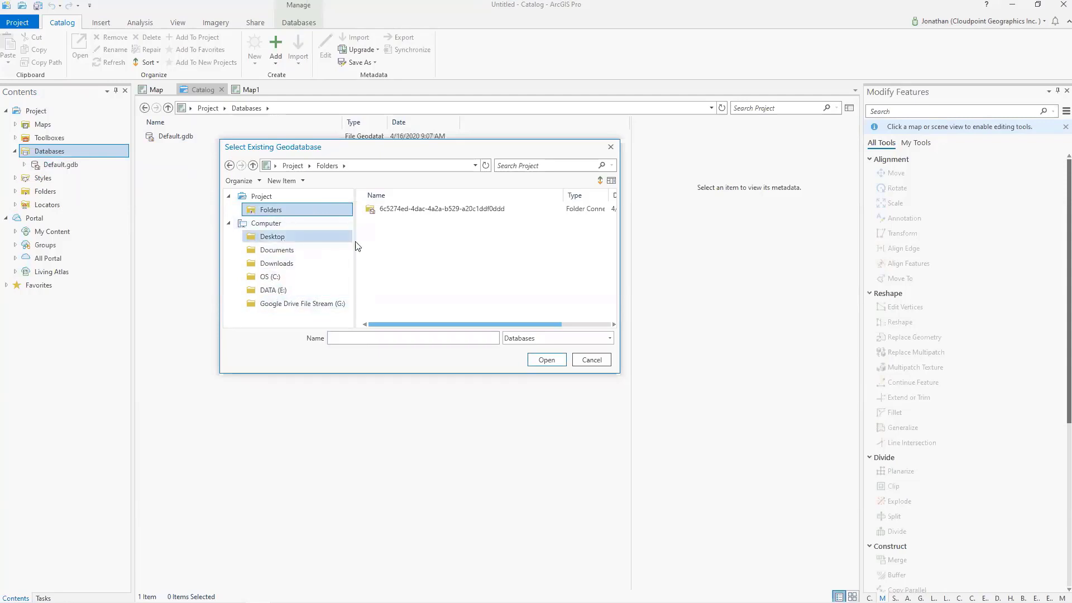
{"action": "left_click", "coordinate": [591, 359]}
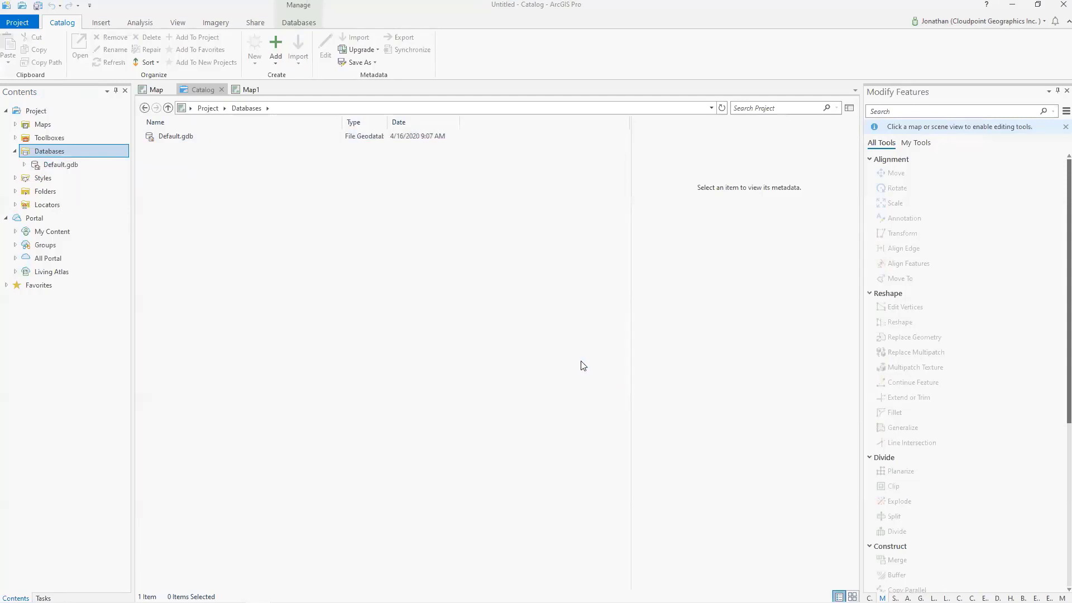
Create a new file geodatabase named MyDemo under Databases.
{"action": "right_click", "coordinate": [179, 168]}
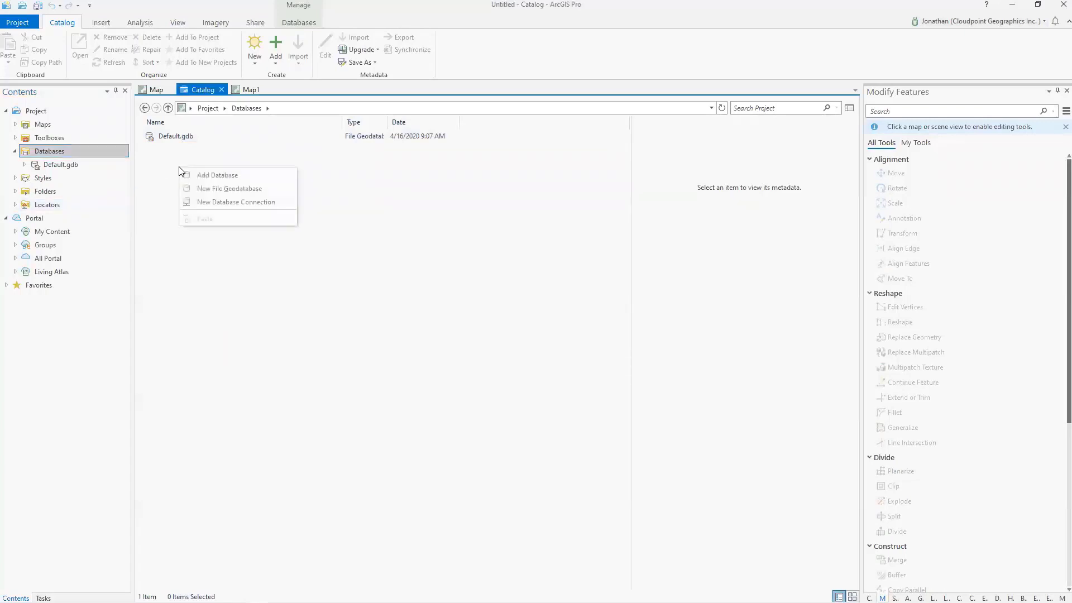
{"action": "left_click", "coordinate": [212, 192]}
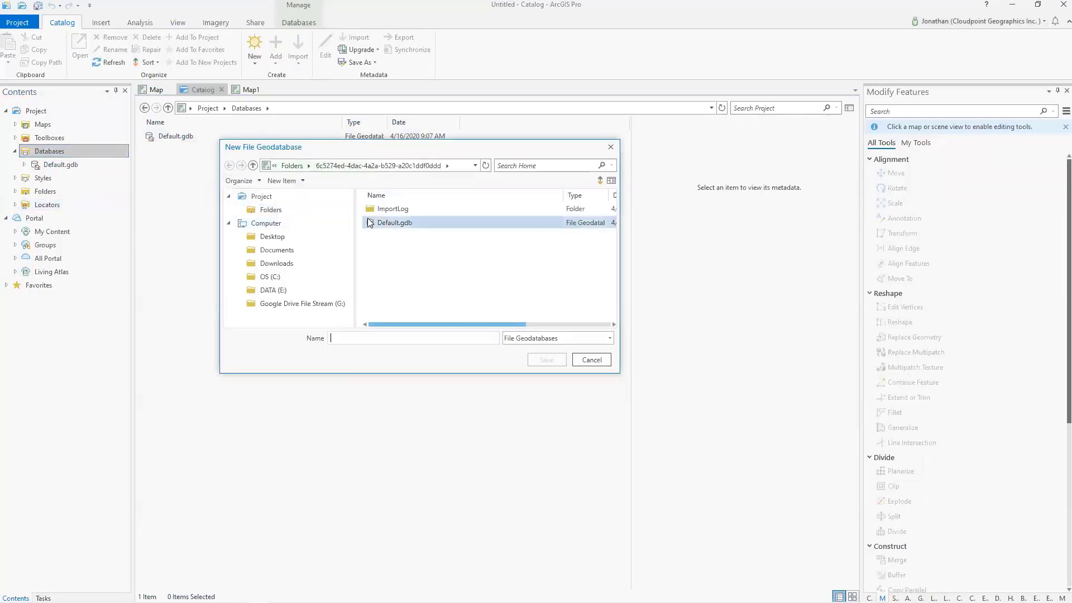
{"action": "left_click", "coordinate": [356, 343]}
{"action": "type", "text": "MyDemo"}
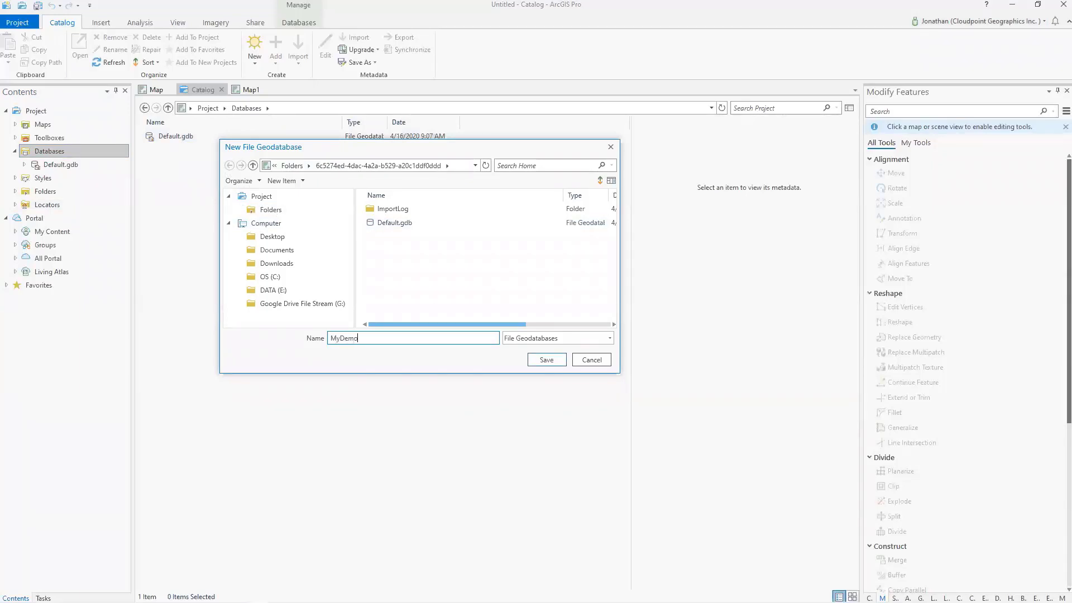
{"action": "left_click", "coordinate": [531, 359]}
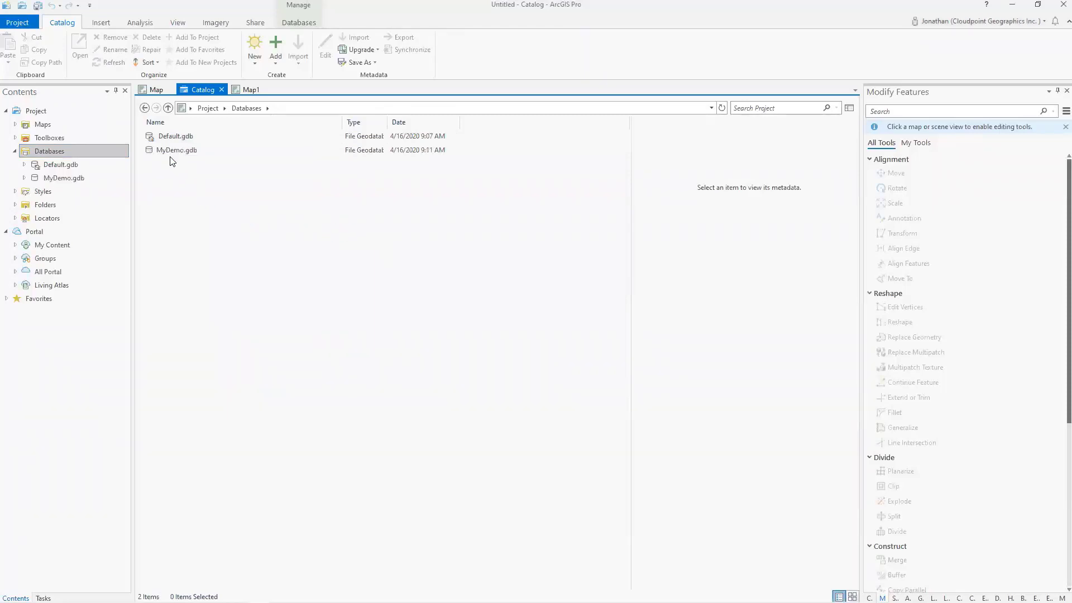
Open MyDemo.gdb and launch New > Feature Dataset for it.
{"action": "double_click", "coordinate": [169, 153]}
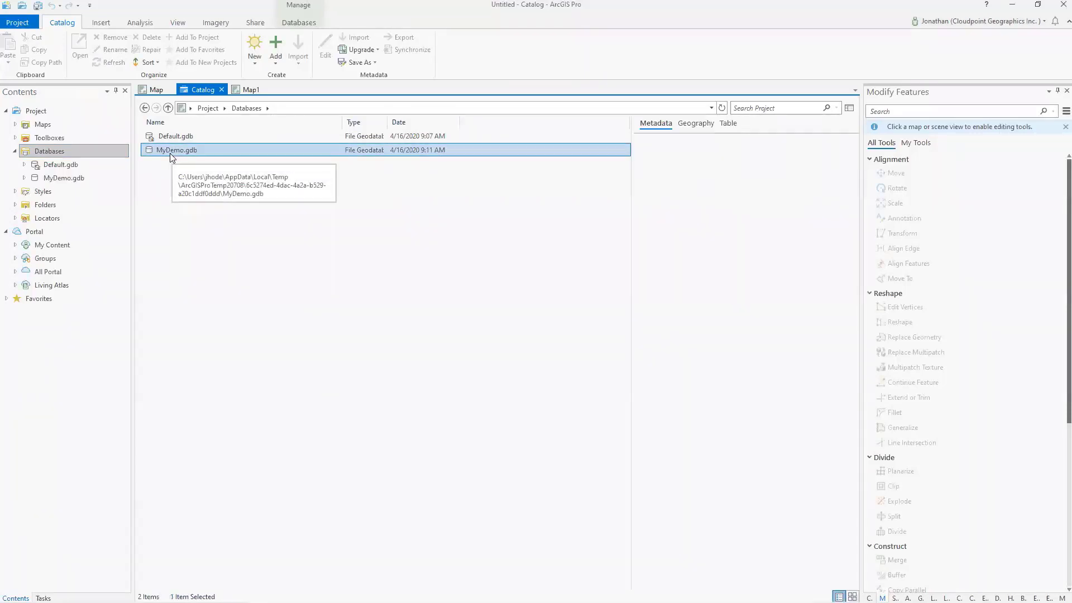
{"action": "right_click", "coordinate": [174, 158]}
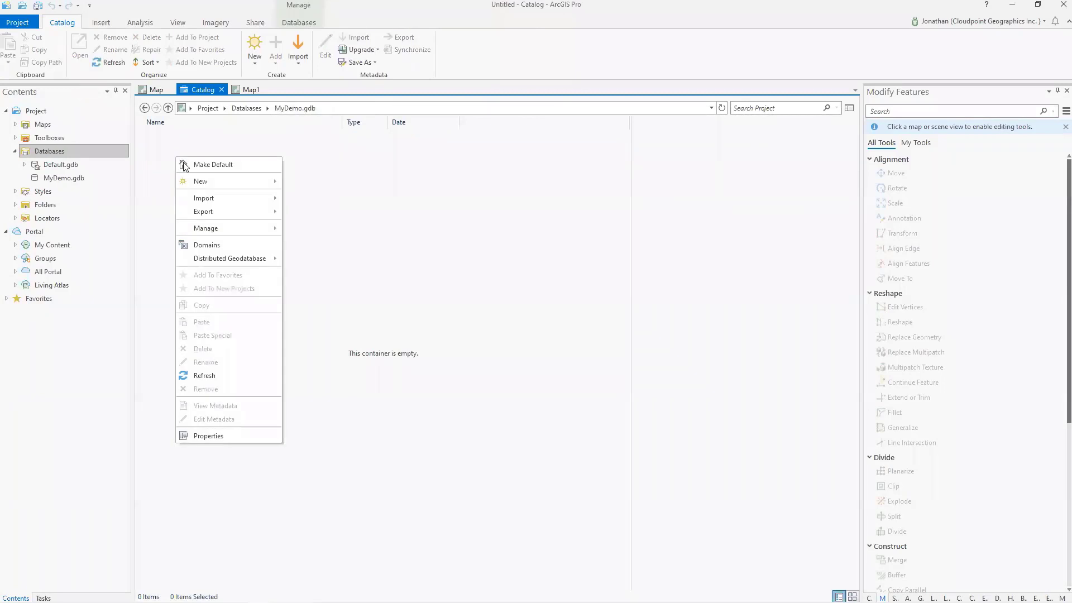
{"action": "mouse_move", "coordinate": [205, 180]}
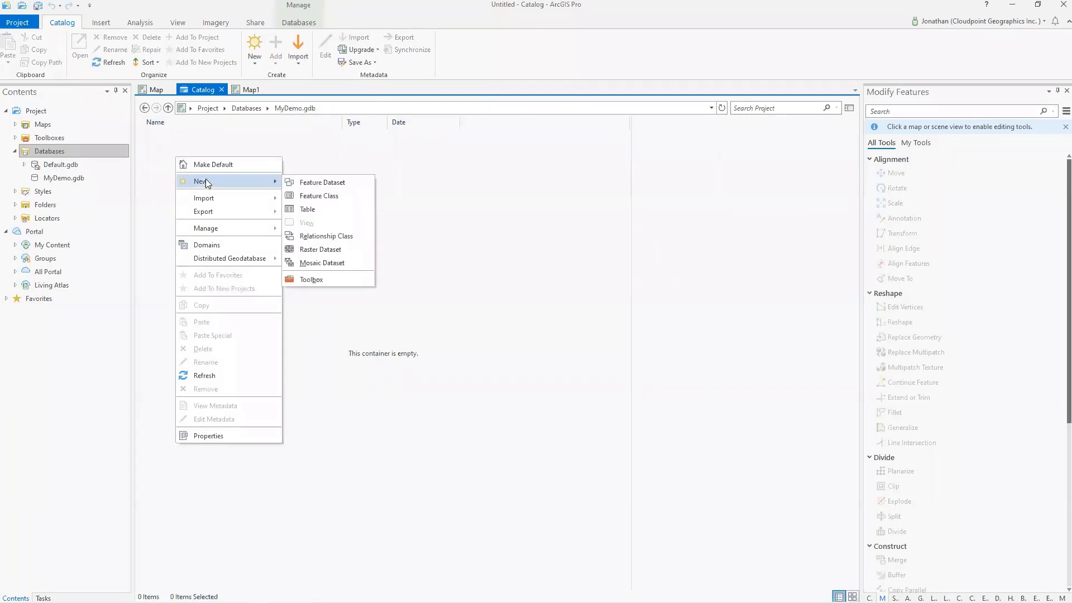
{"action": "left_click", "coordinate": [306, 182]}
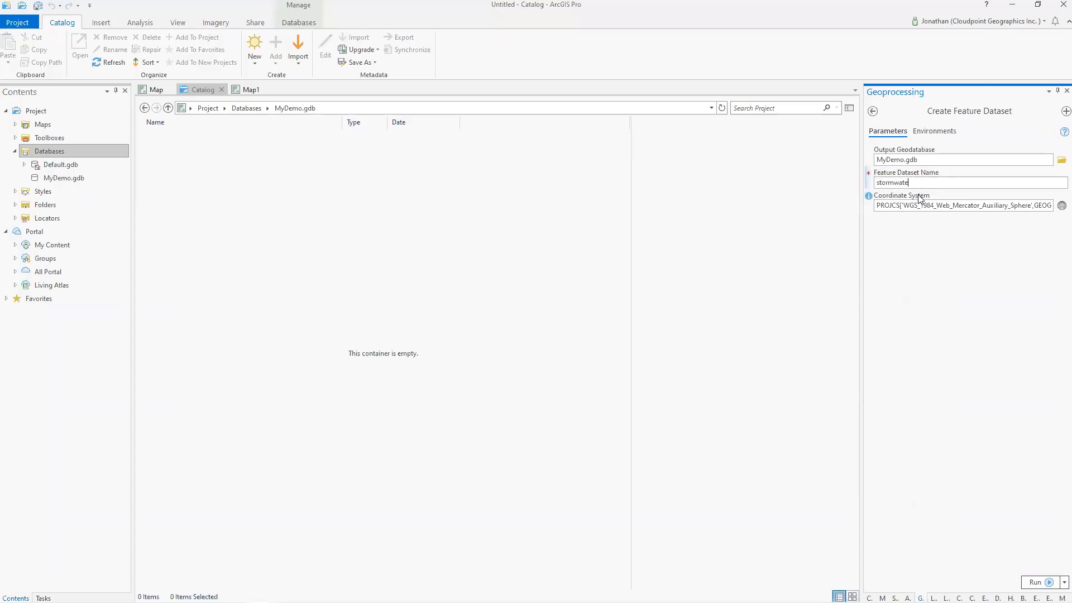
Set the XY coordinate system to NAD 1983 StatePlane Illinois West FIPS 1202 (US Feet).
{"action": "left_click", "coordinate": [1061, 206]}
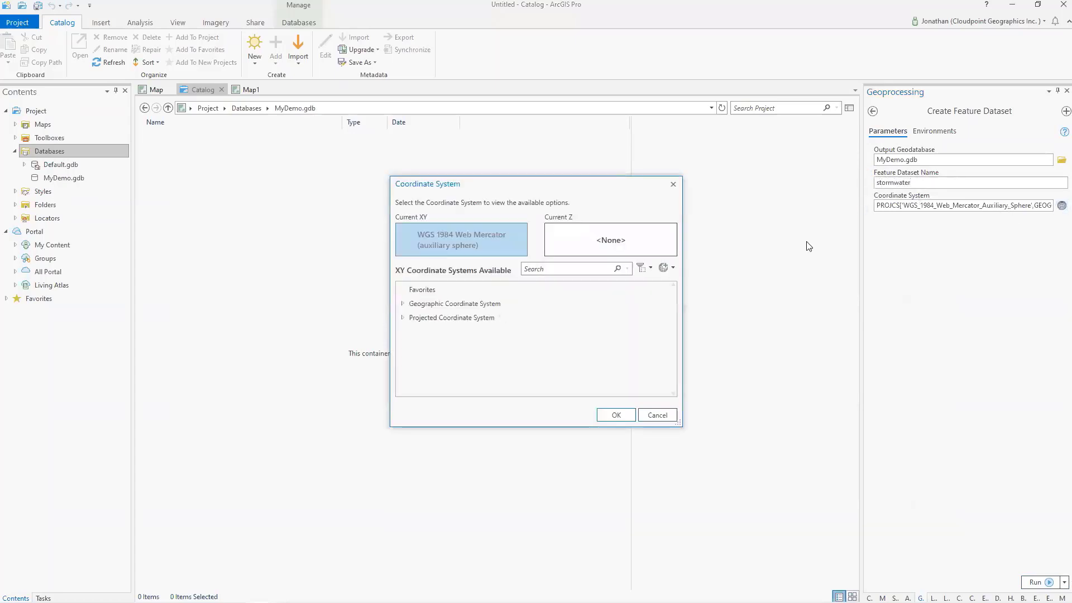
{"action": "left_click", "coordinate": [546, 270]}
{"action": "type", "text": "IL"}
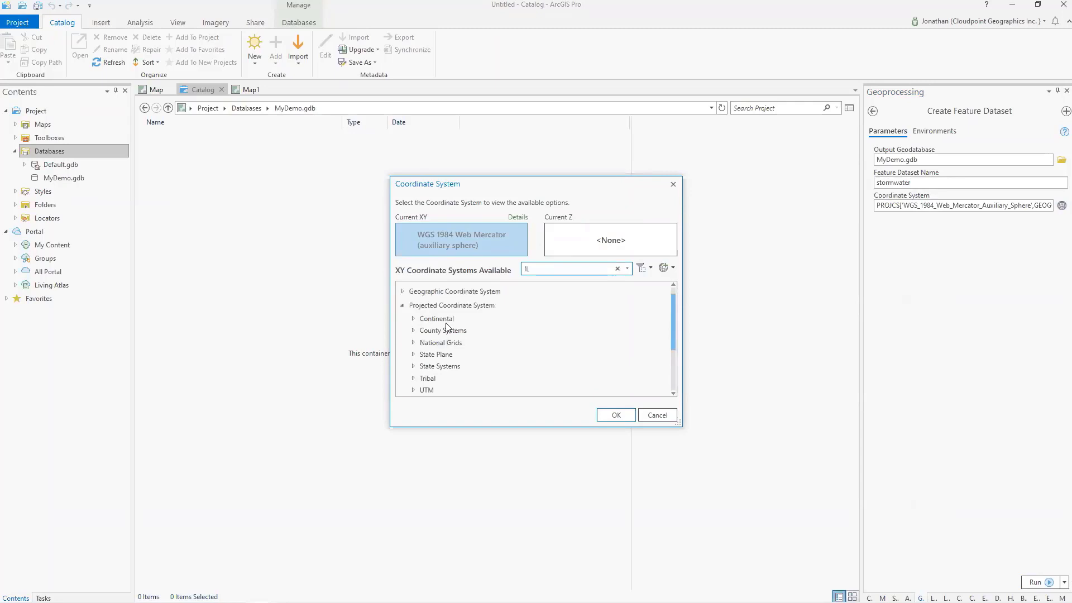
{"action": "left_click", "coordinate": [402, 291]}
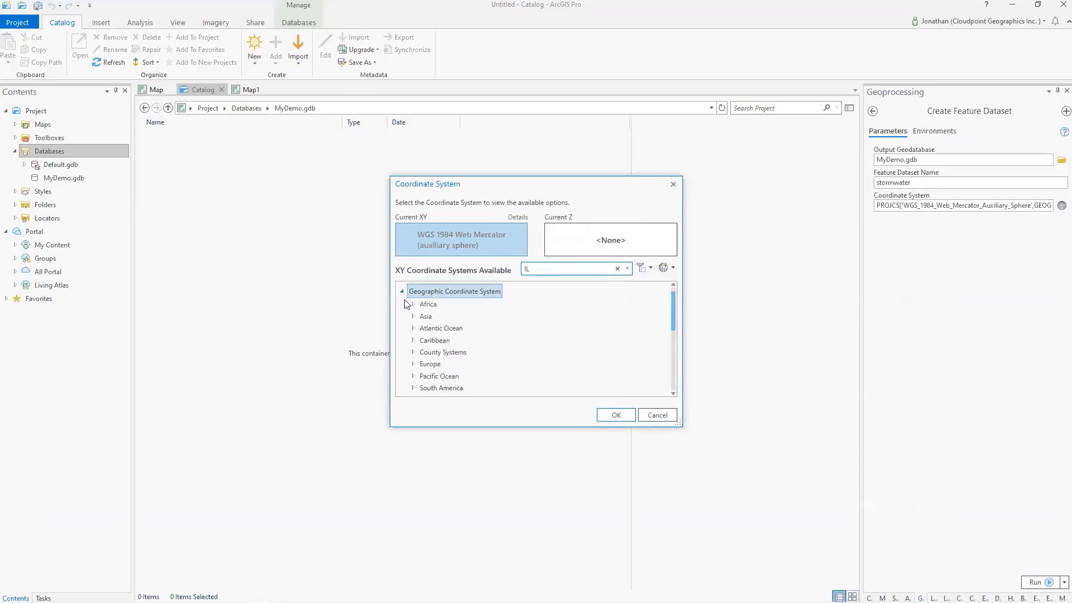
{"action": "left_click", "coordinate": [402, 291]}
{"action": "double_click", "coordinate": [421, 342]}
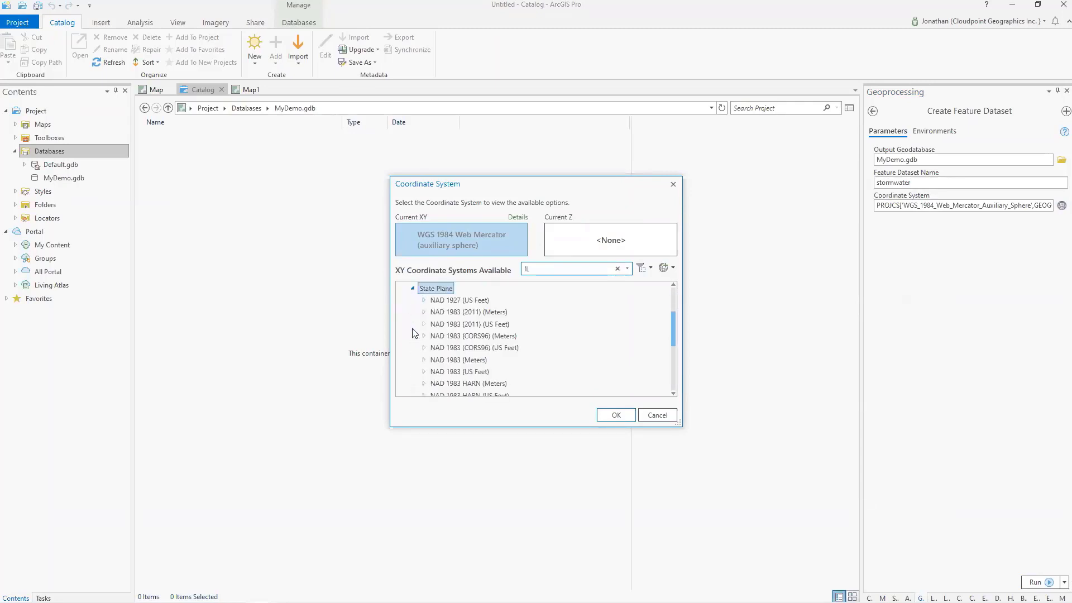
{"action": "left_click", "coordinate": [425, 372]}
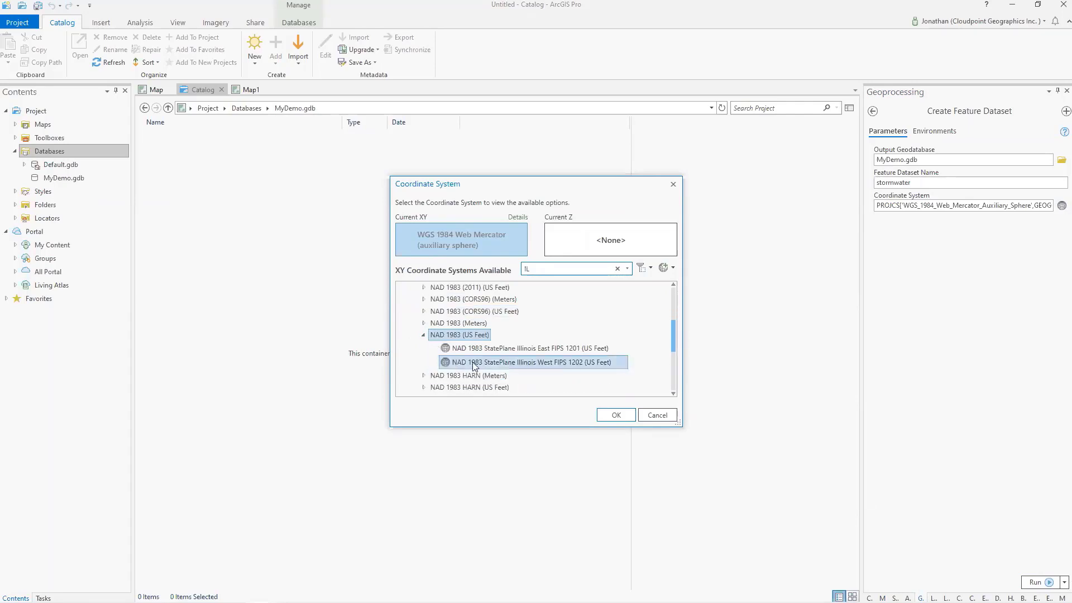
{"action": "left_click", "coordinate": [555, 363]}
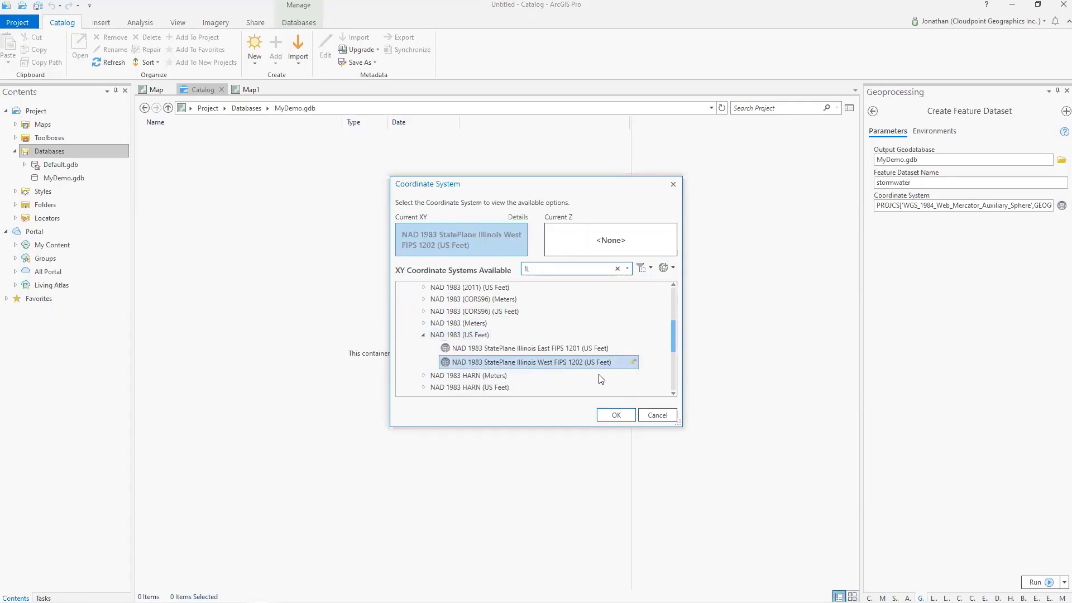
{"action": "left_click", "coordinate": [617, 416]}
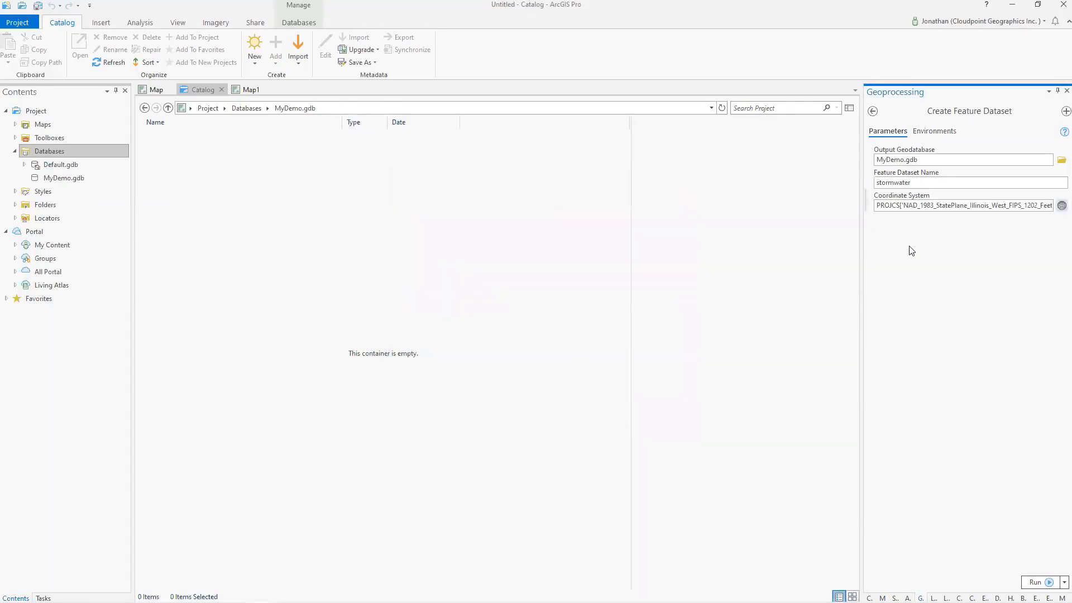
Set the Z coordinate system to NAVD88 (height) (ftUS) and run the tool.
{"action": "left_click", "coordinate": [1060, 206]}
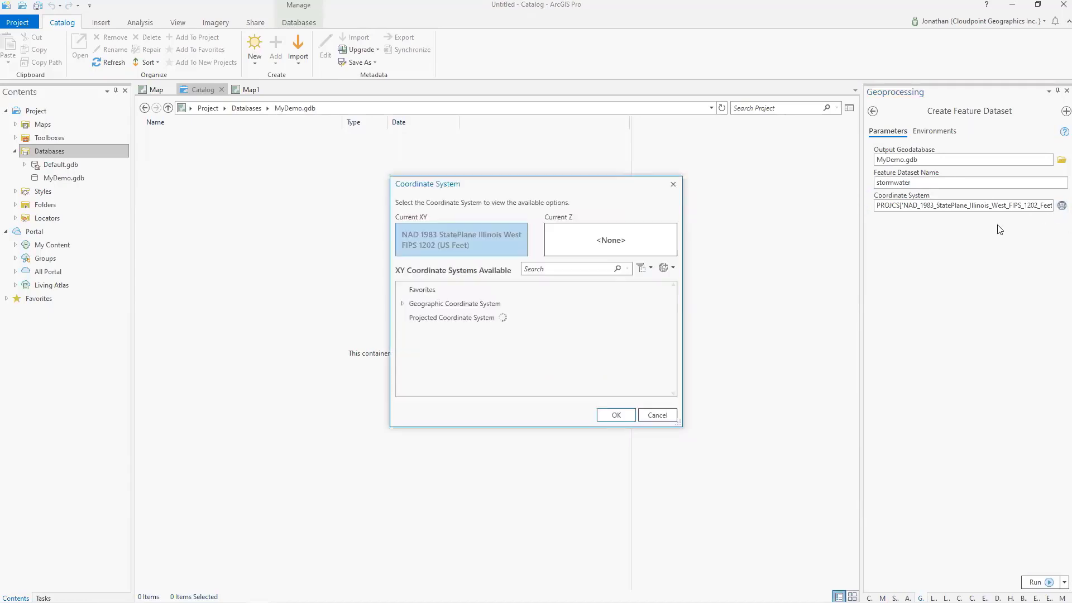
{"action": "left_click", "coordinate": [584, 249]}
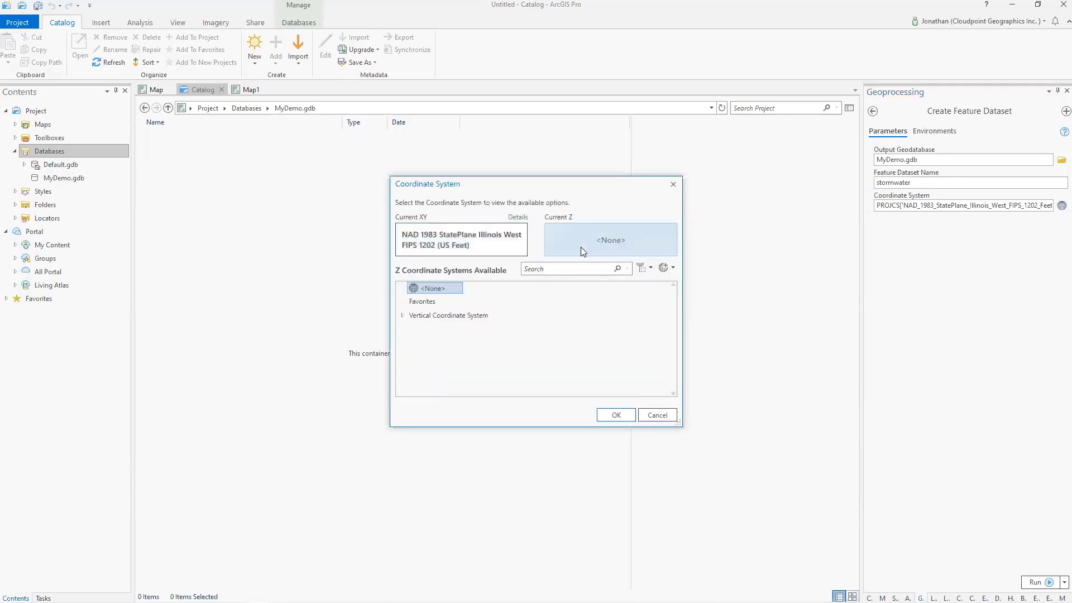
{"action": "left_click", "coordinate": [401, 317]}
{"action": "left_click", "coordinate": [551, 271]}
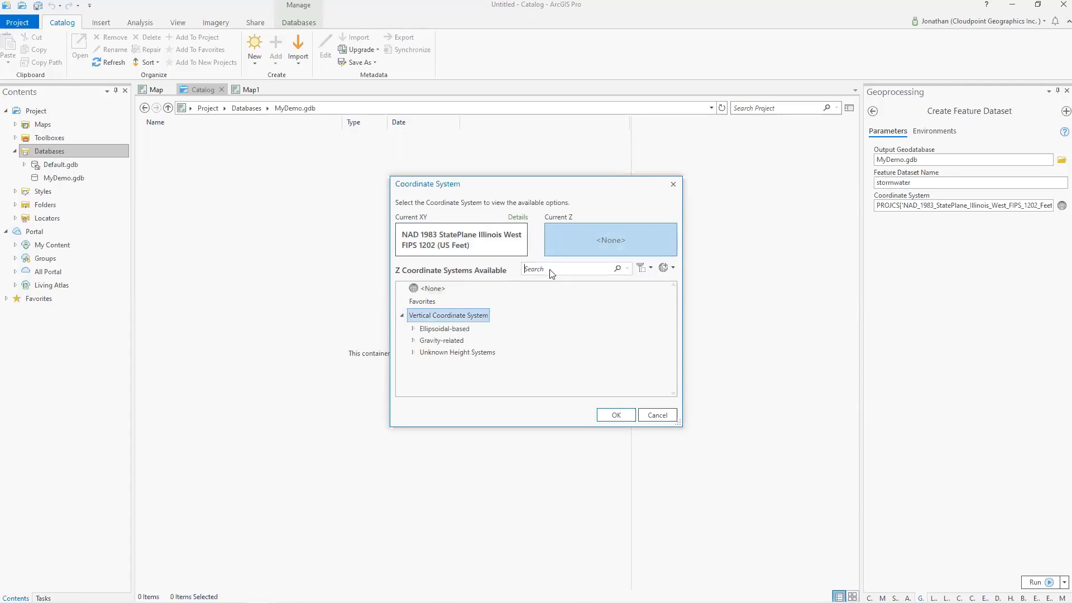
{"action": "type", "text": "navd"}
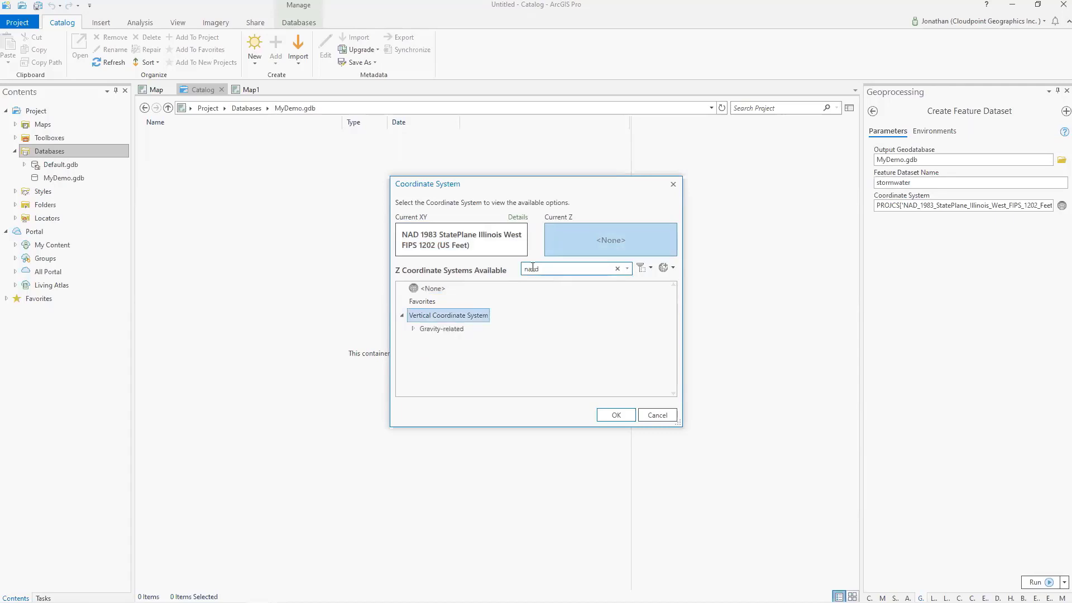
{"action": "left_click", "coordinate": [414, 329]}
{"action": "left_click", "coordinate": [423, 342]}
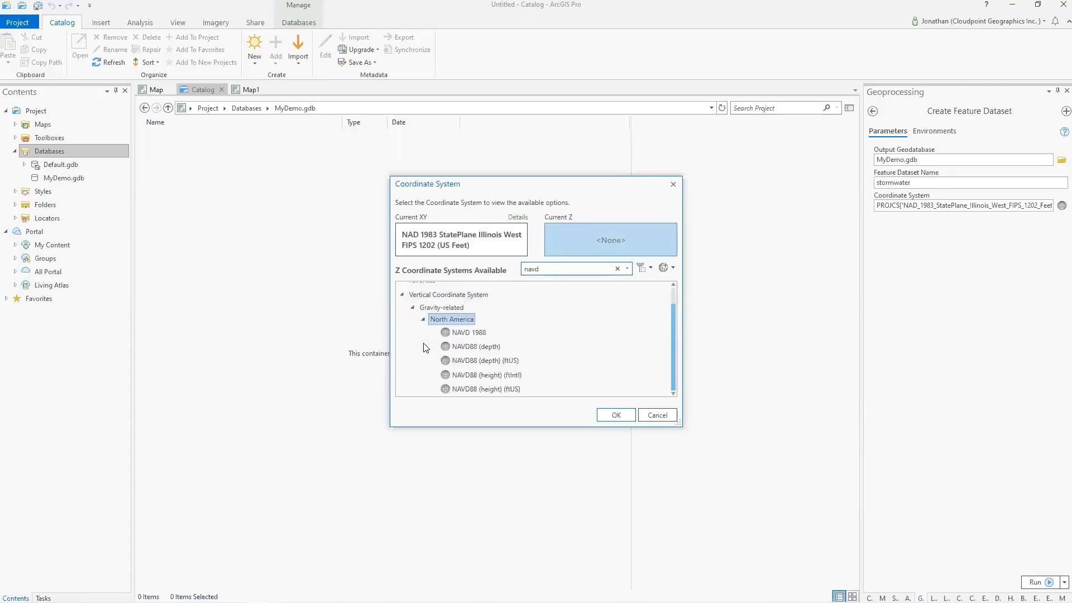
{"action": "left_click", "coordinate": [485, 389]}
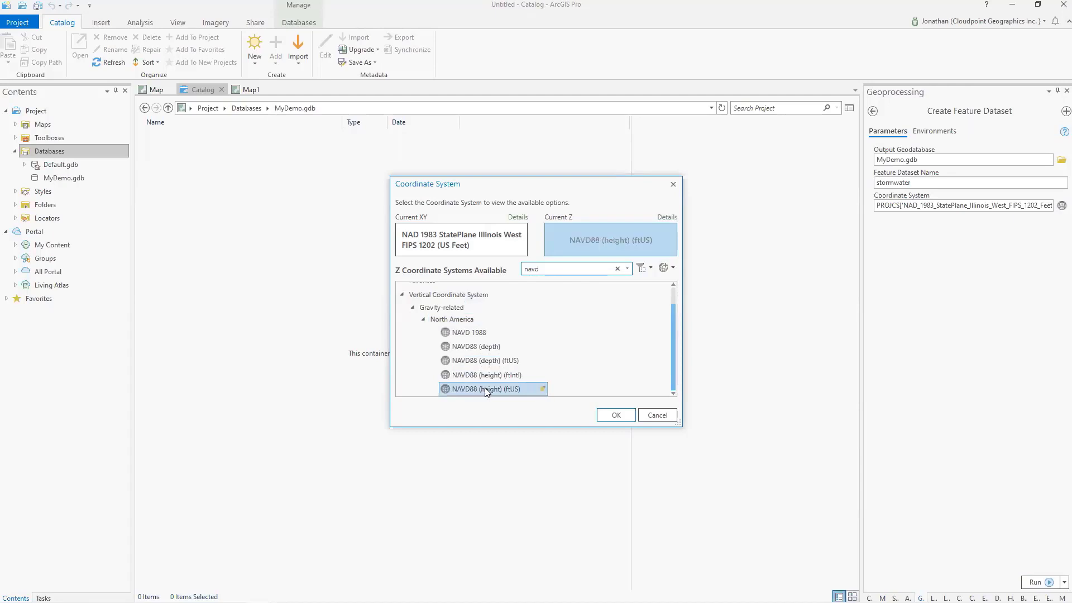
{"action": "left_click", "coordinate": [615, 415]}
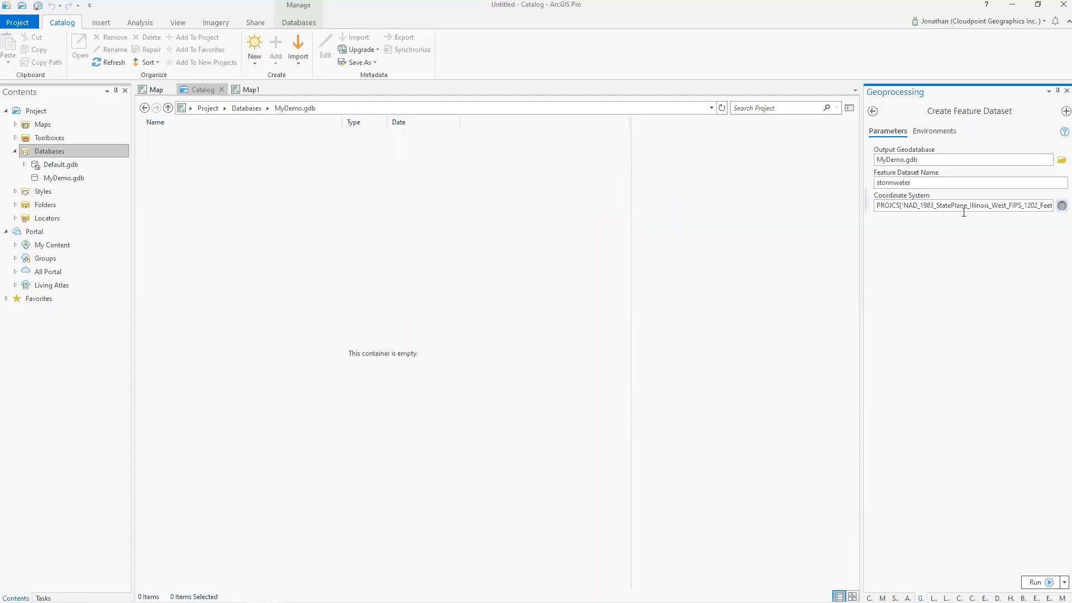
{"action": "left_click", "coordinate": [1050, 581]}
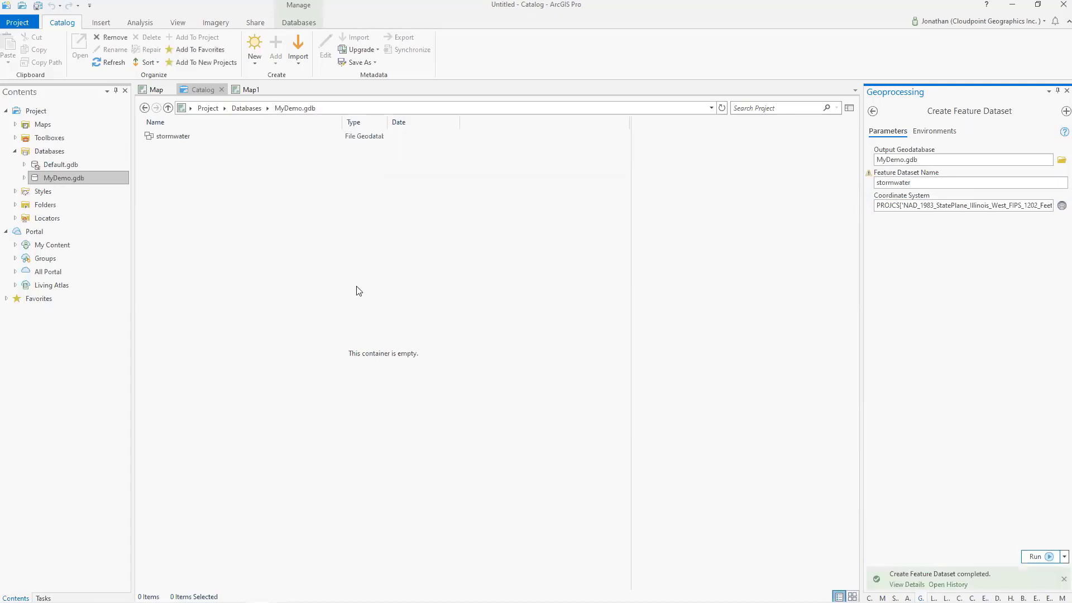
Open stormwater and create sw_structures as a Point feature class.
{"action": "left_click", "coordinate": [160, 139]}
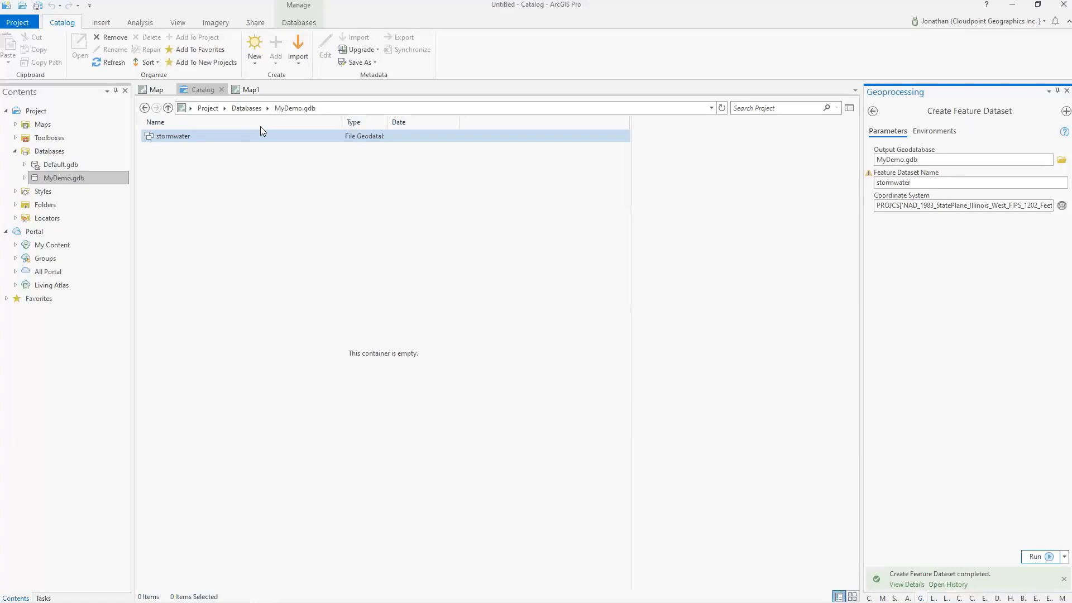
{"action": "double_click", "coordinate": [160, 140]}
{"action": "right_click", "coordinate": [169, 153]}
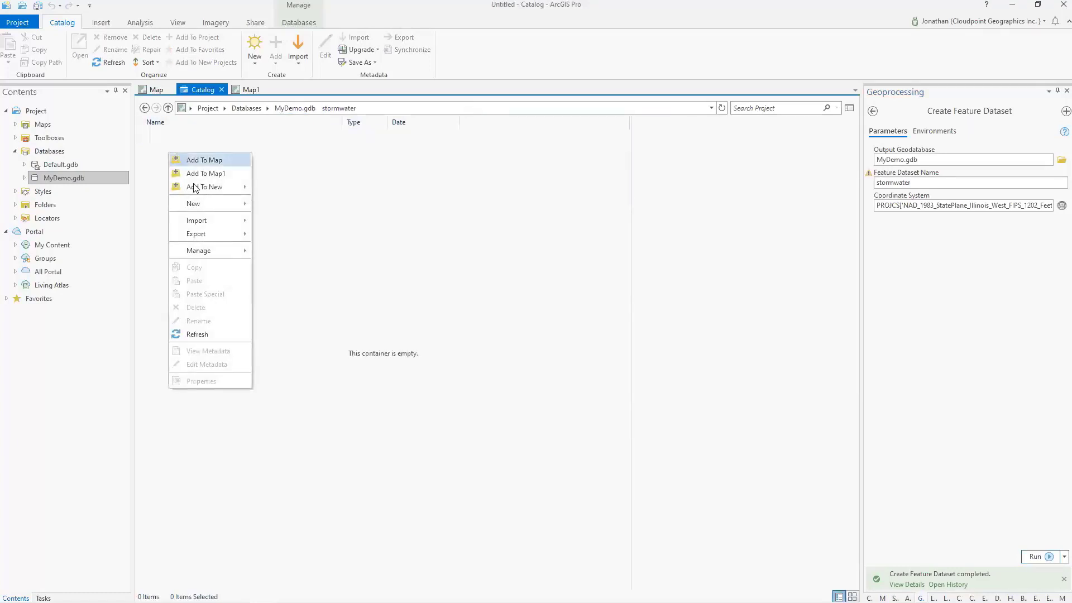
{"action": "left_click", "coordinate": [273, 204]}
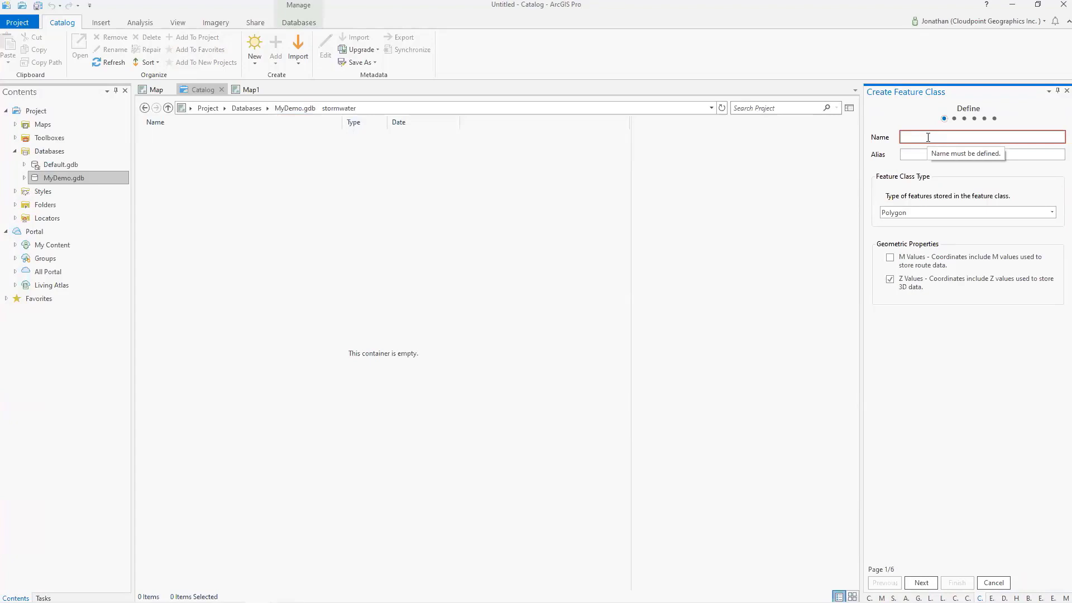
{"action": "type", "text": "sw_structures"}
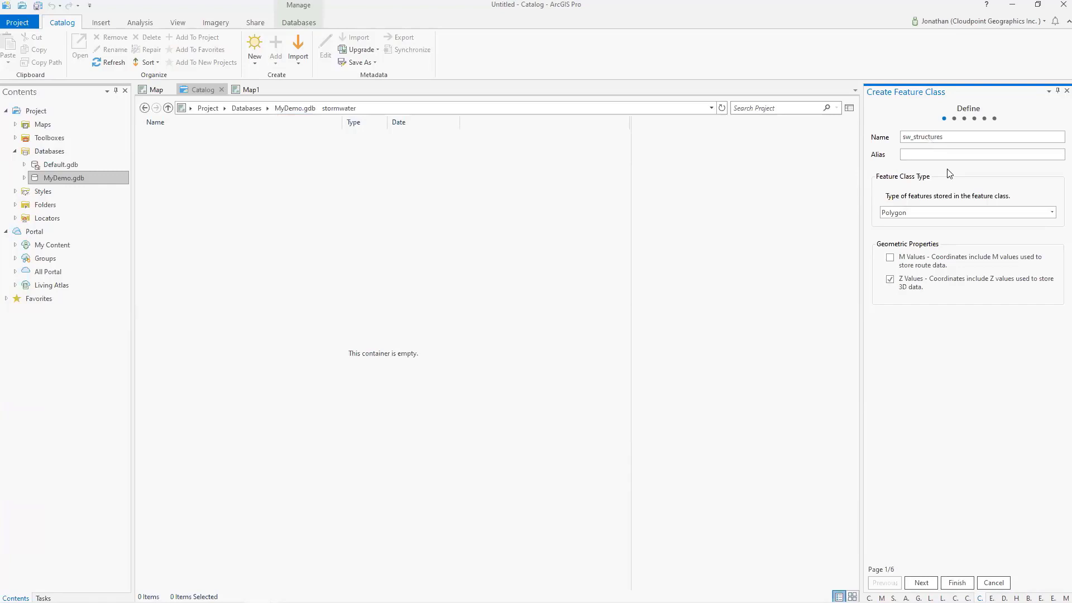
{"action": "left_click", "coordinate": [937, 213]}
{"action": "left_click", "coordinate": [894, 249]}
{"action": "left_click", "coordinate": [957, 583]}
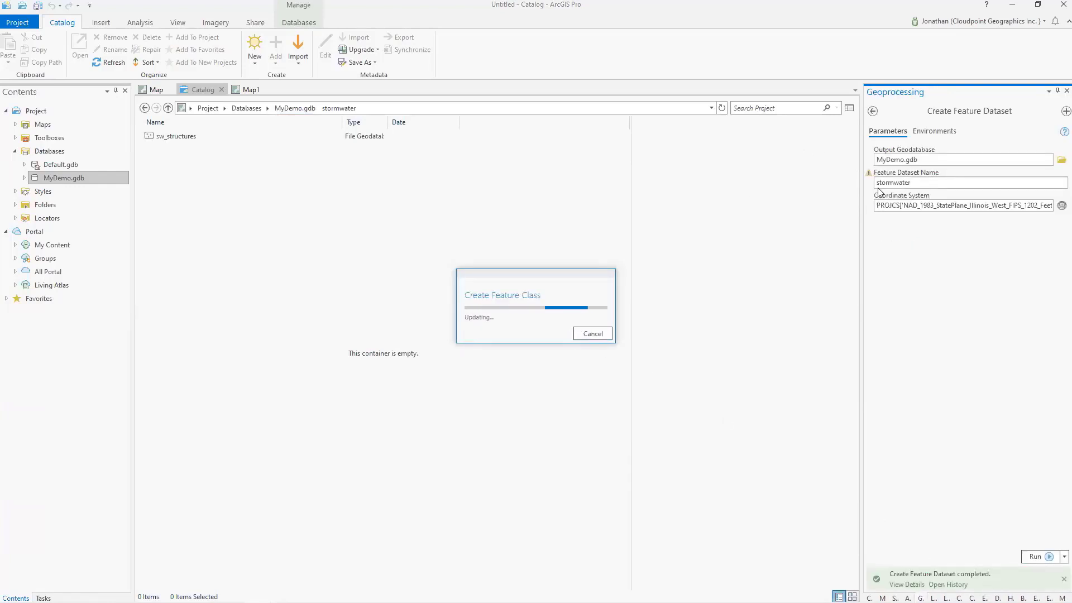
Create sw_pipes as a Line feature class inside stormwater.
{"action": "double_click", "coordinate": [892, 183]}
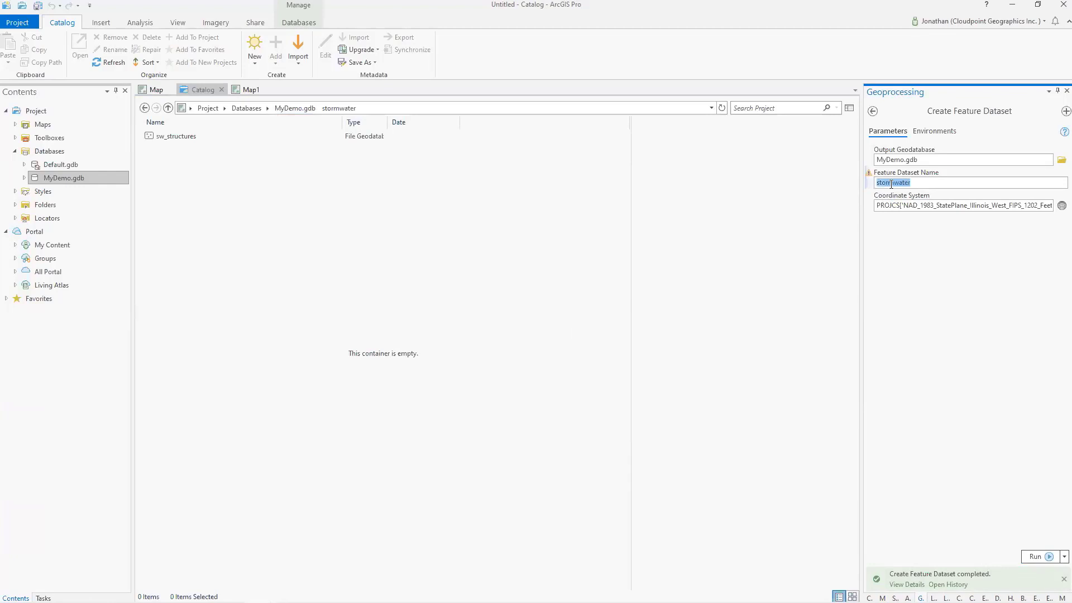
{"action": "right_click", "coordinate": [168, 169]}
{"action": "mouse_move", "coordinate": [193, 217]}
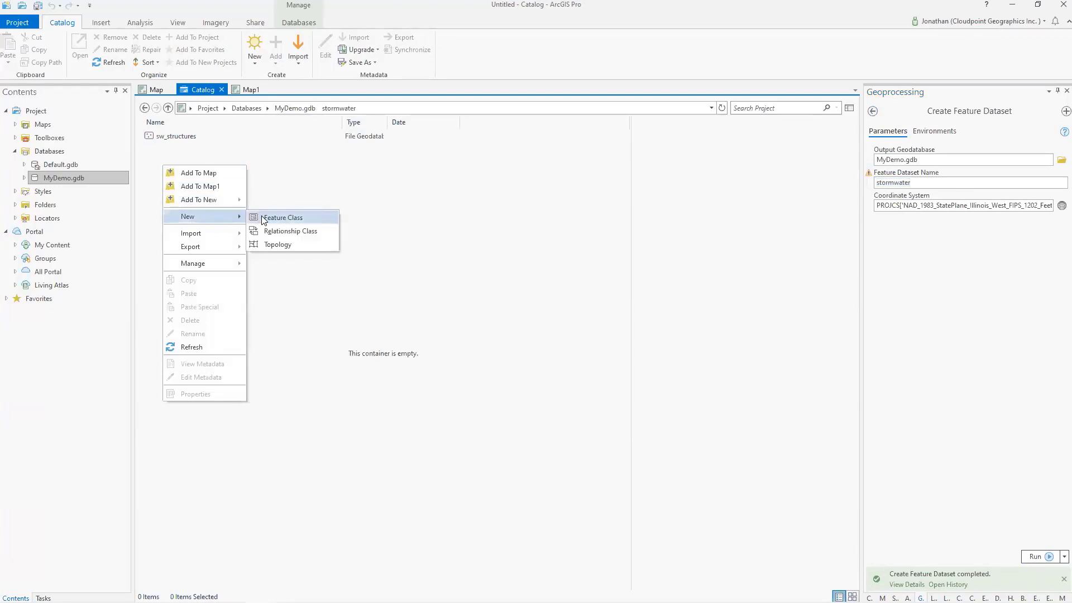
{"action": "left_click", "coordinate": [268, 220]}
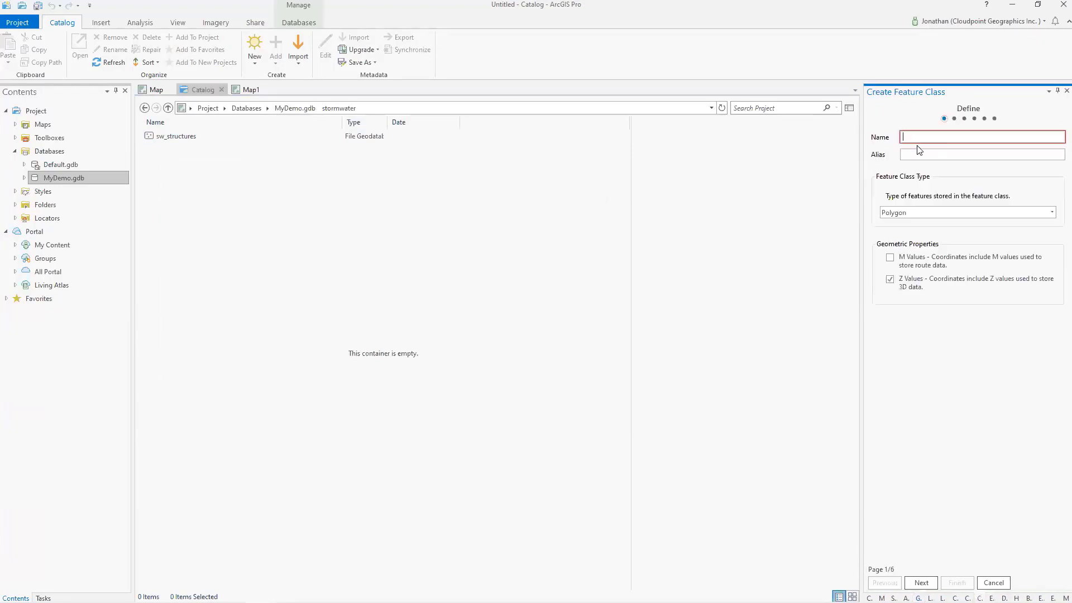
{"action": "type", "text": "sw_pipes"}
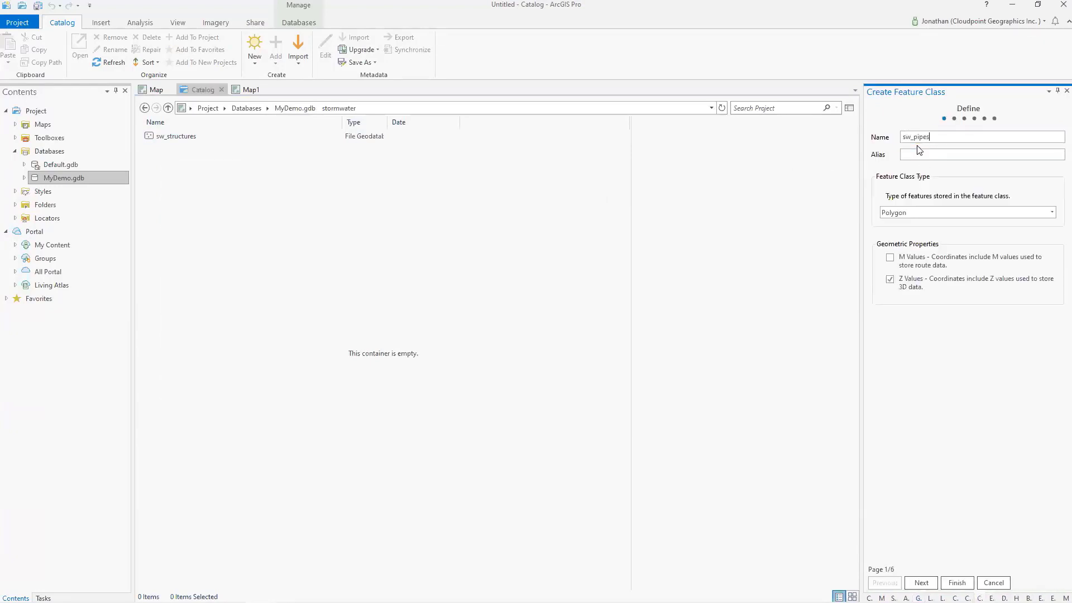
{"action": "left_click", "coordinate": [932, 213]}
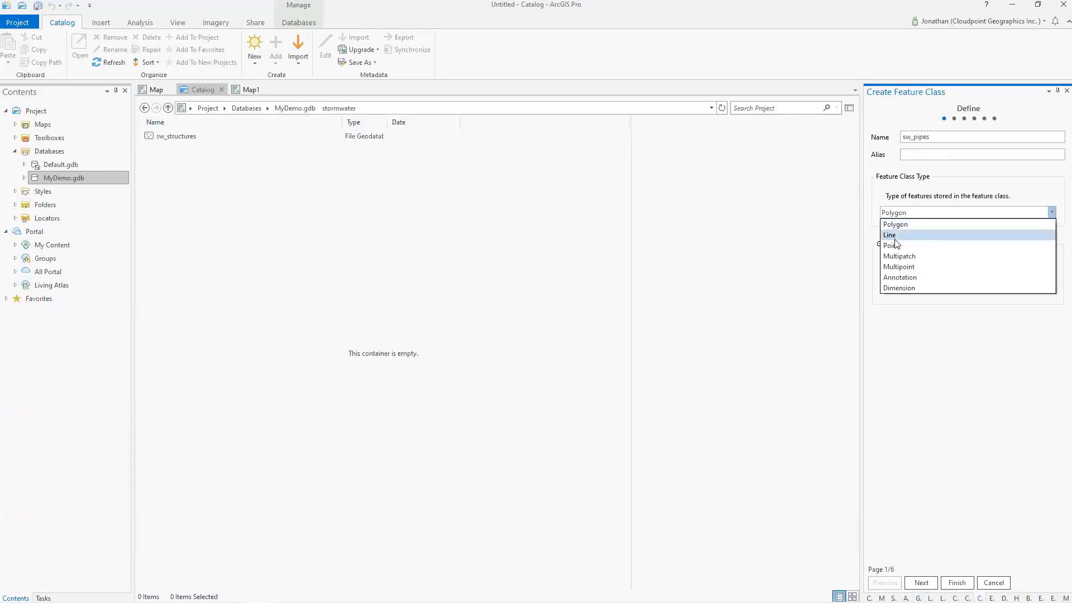
{"action": "left_click", "coordinate": [893, 235]}
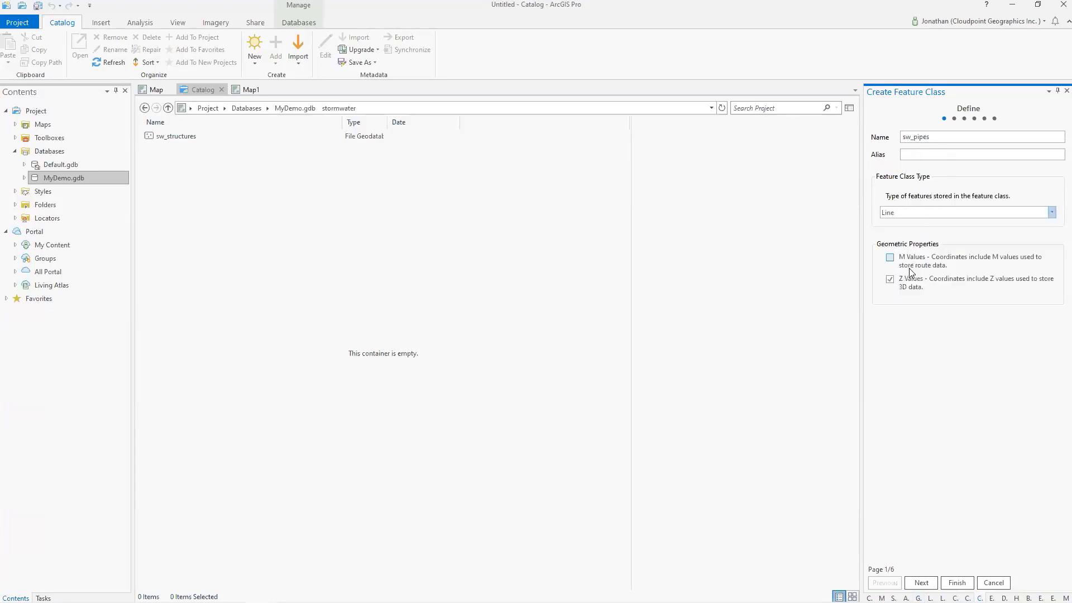
{"action": "left_click", "coordinate": [955, 582]}
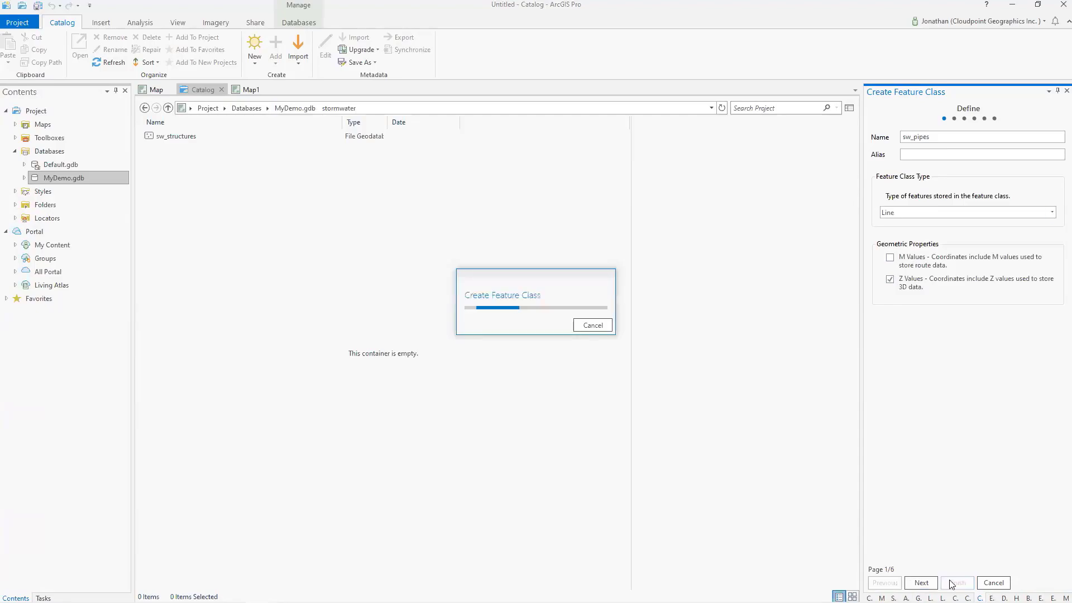